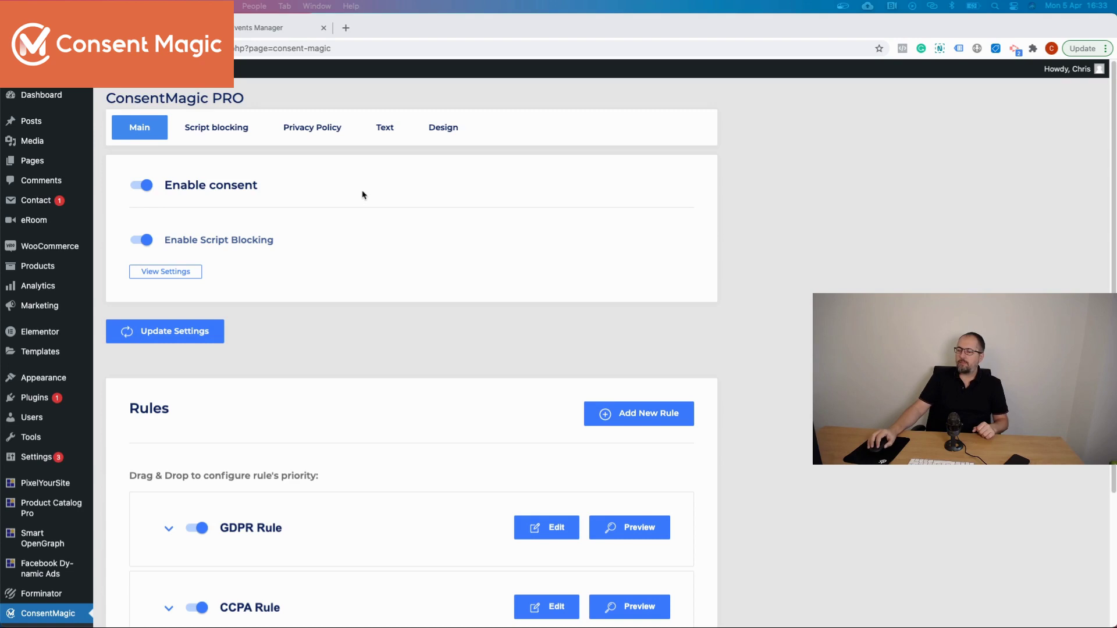
- Open the Script blocking tab on the ConsentMagic PRO page
left_click(214, 132)
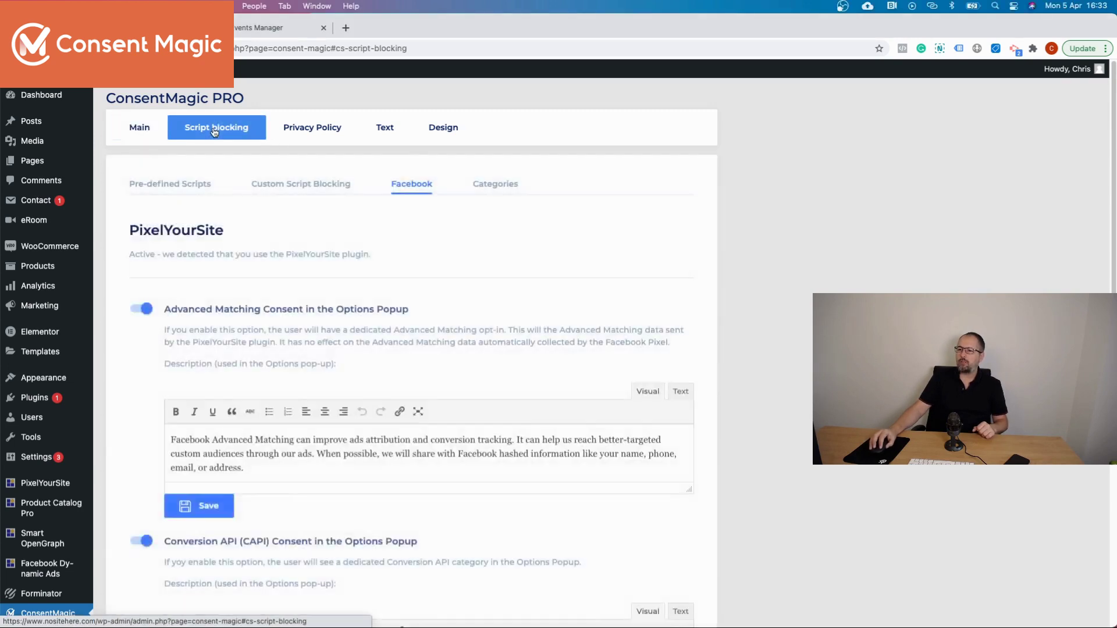
- Keep Facebook Pixel in the Marketing category, glance at the Categories list, then return to Pre-defined Scripts
left_click(168, 184)
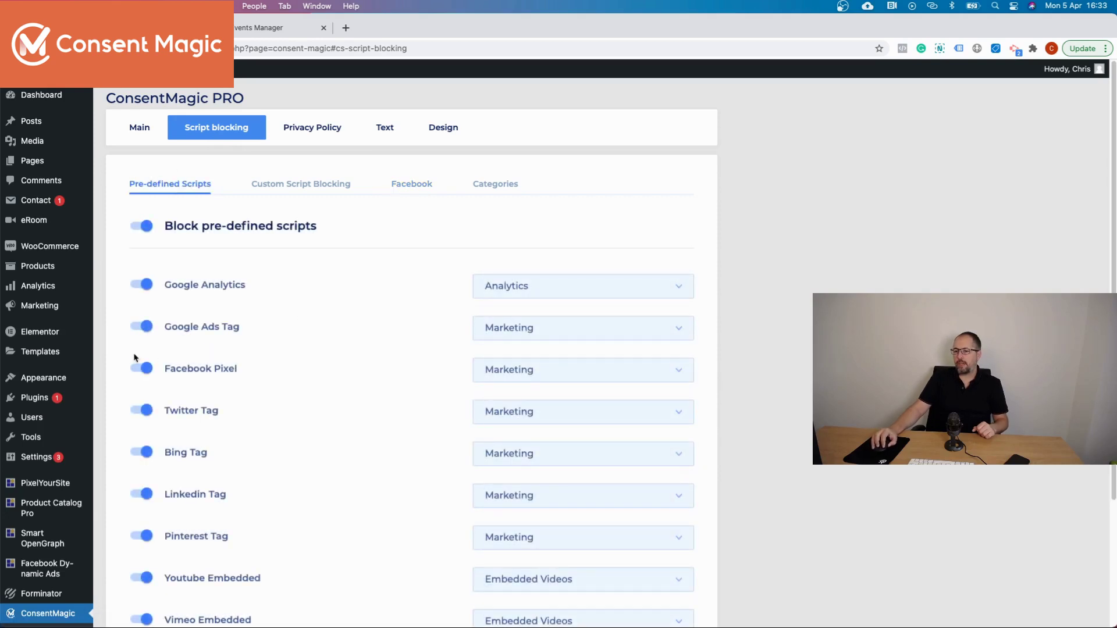
scroll(286, 297, "down", 3)
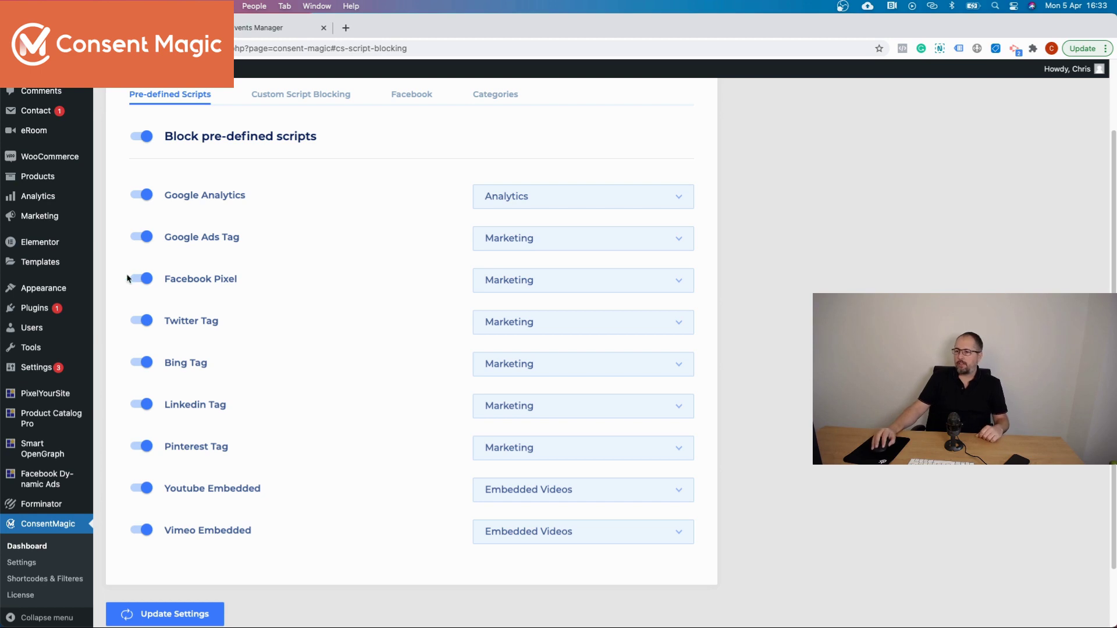
left_click(511, 279)
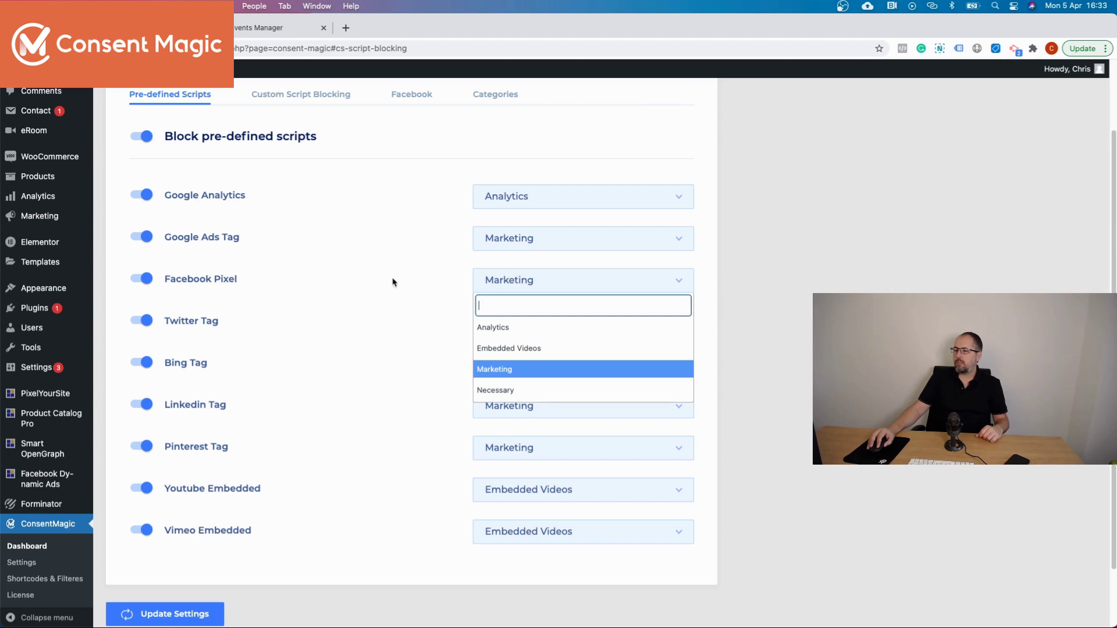
left_click(572, 286)
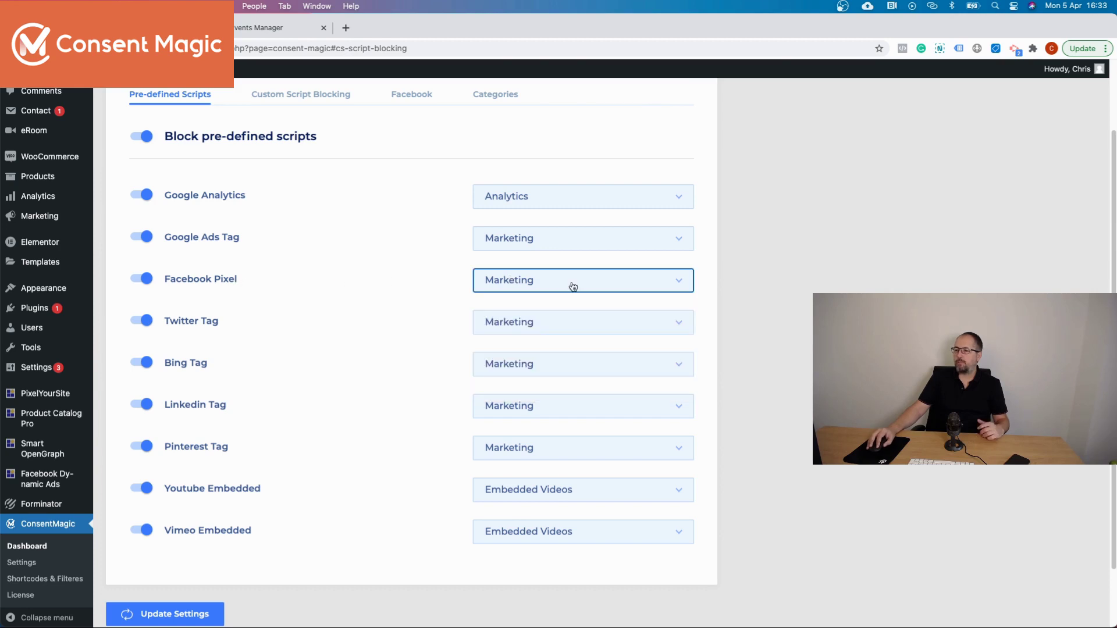
left_click(492, 93)
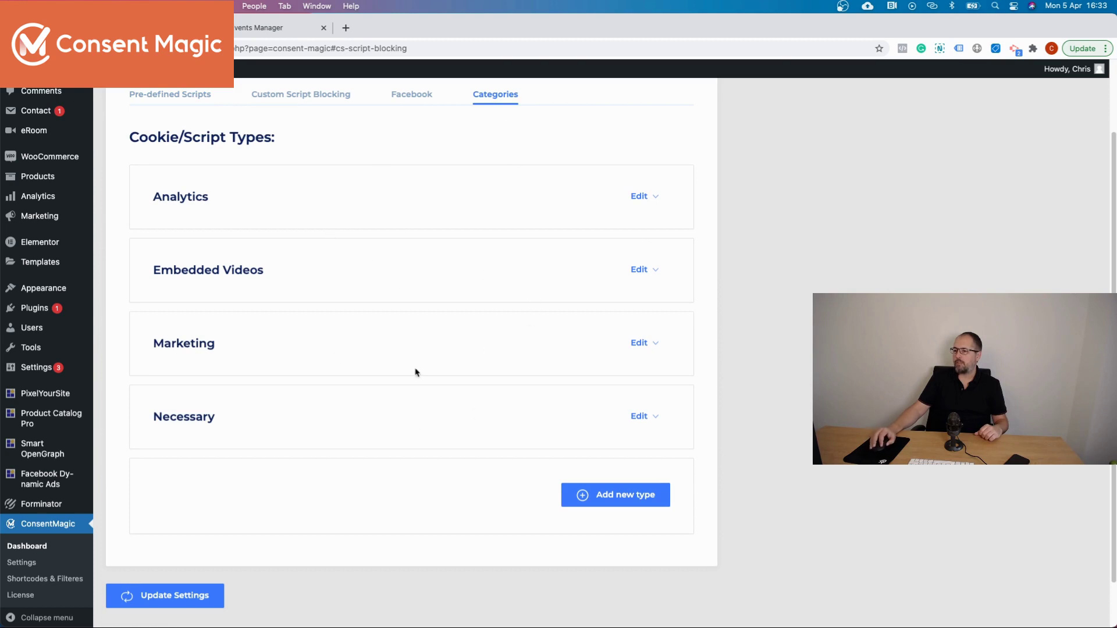
left_click(170, 96)
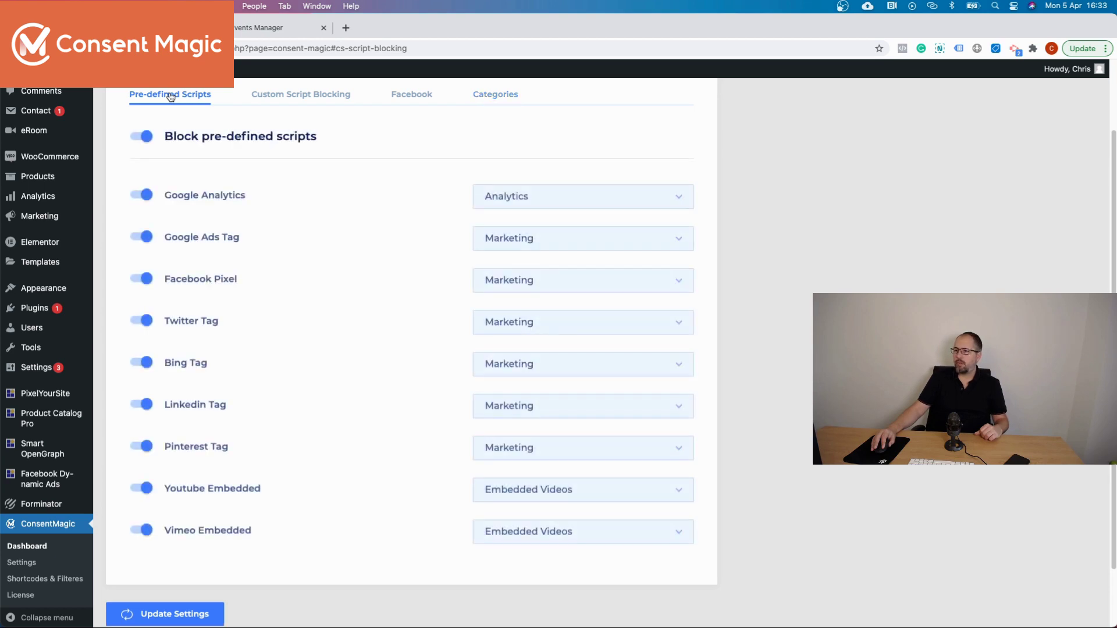
- Review the Facebook Advanced Matching and CAPI consent options, then right-click the admin-bar site link
left_click(414, 102)
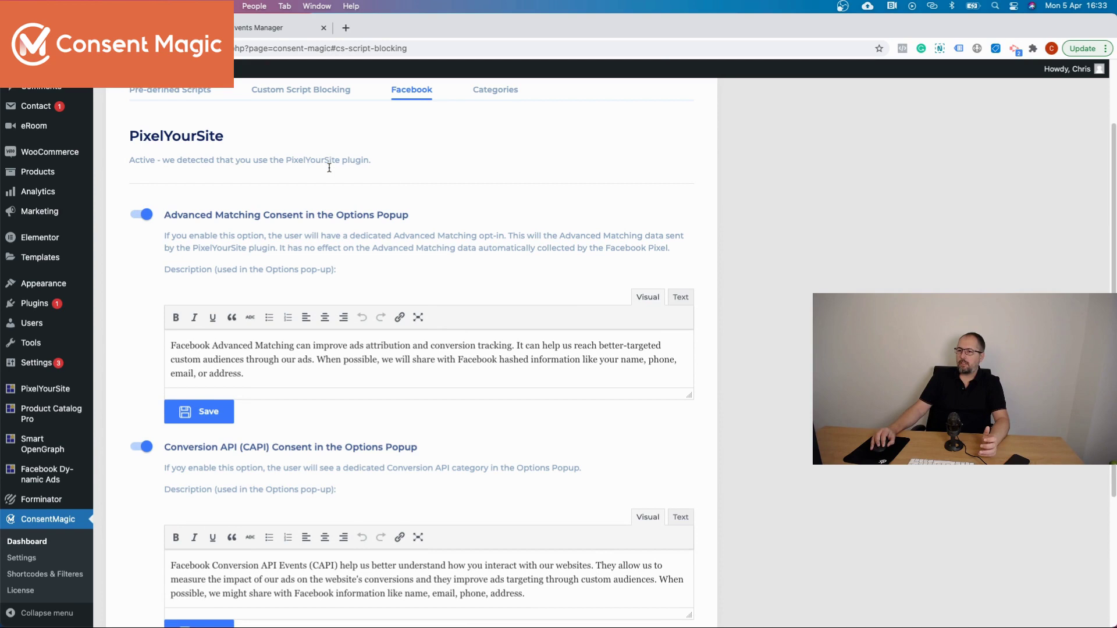
scroll(330, 170, "down", 1)
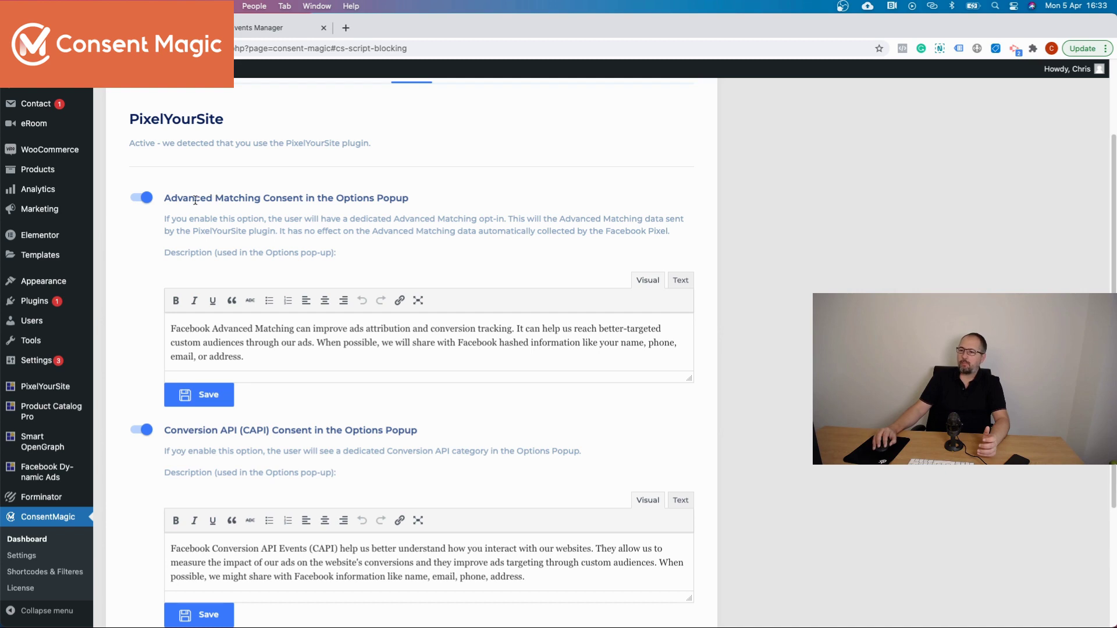
scroll(195, 200, "down", 5)
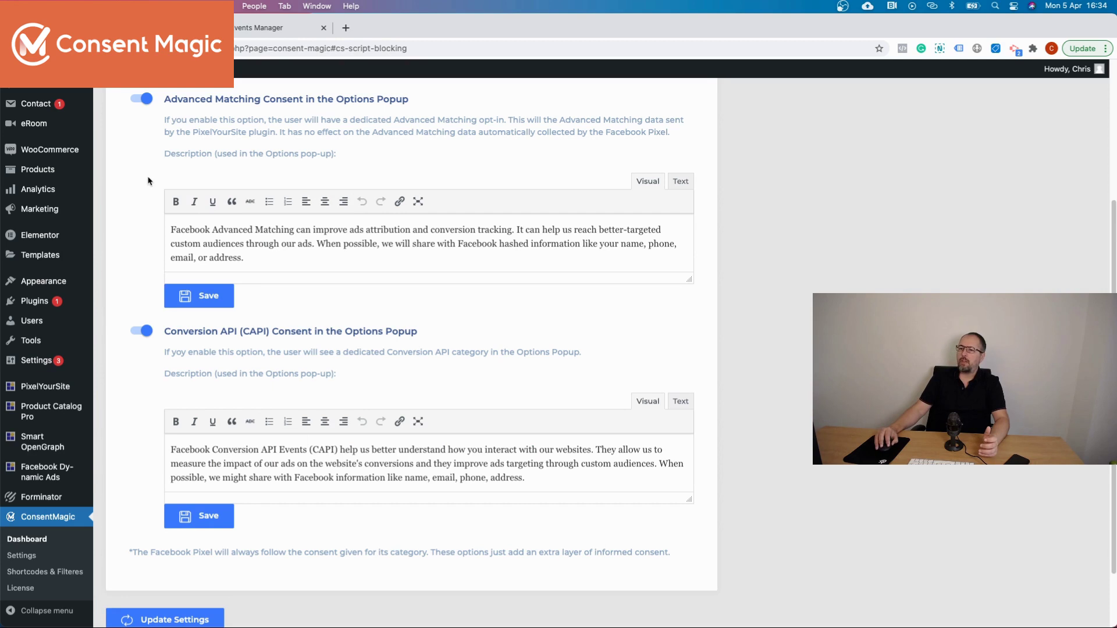
right_click(67, 67)
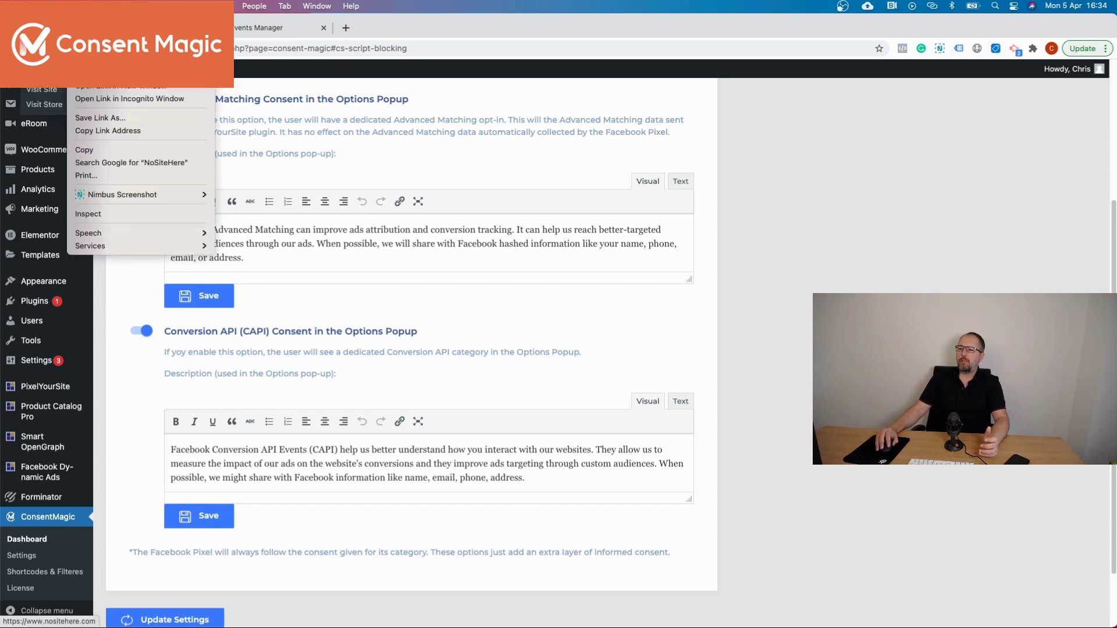
- Open the site in a new tab and allow Marketing, which enables Facebook Advanced Matching and CAPI
left_click(116, 73)
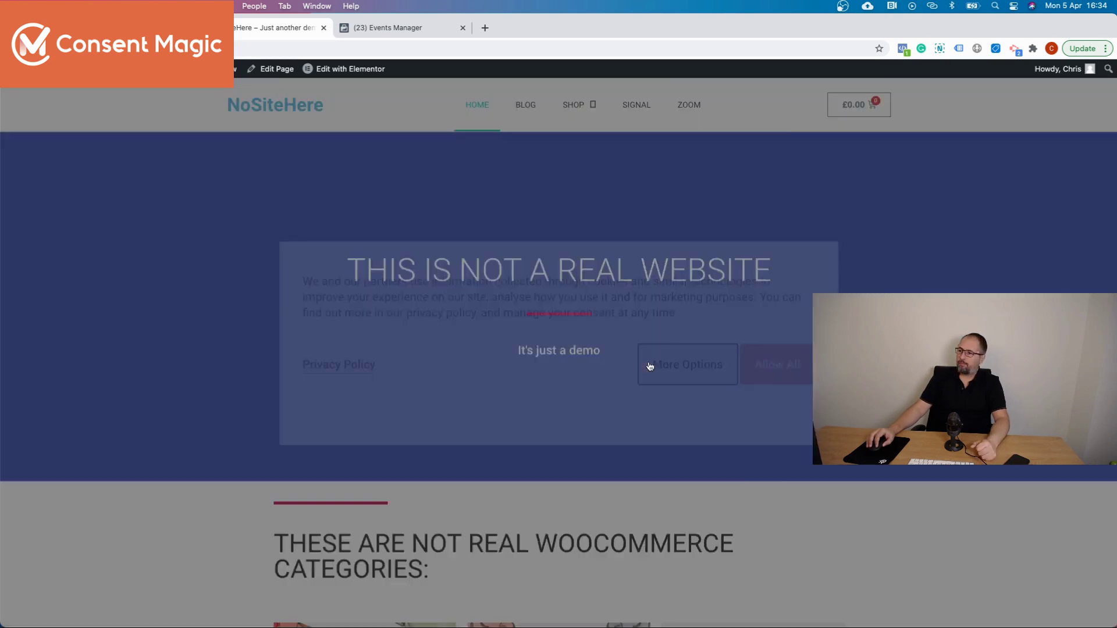
left_click(649, 366)
scroll(592, 327, "down", 5)
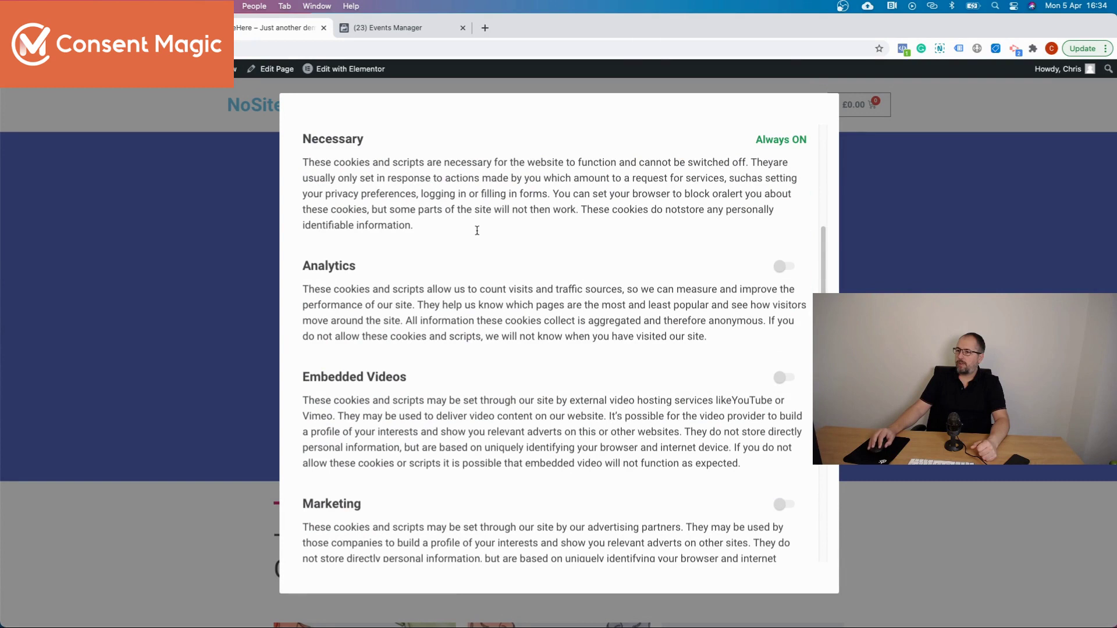
scroll(426, 271, "down", 2)
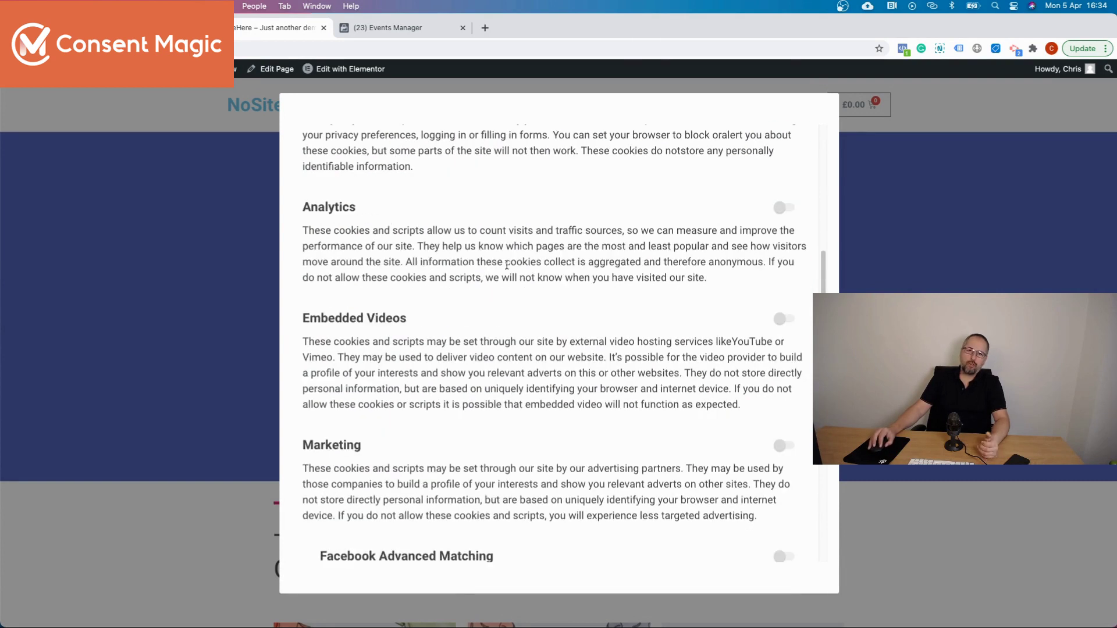
scroll(515, 297, "down", 3)
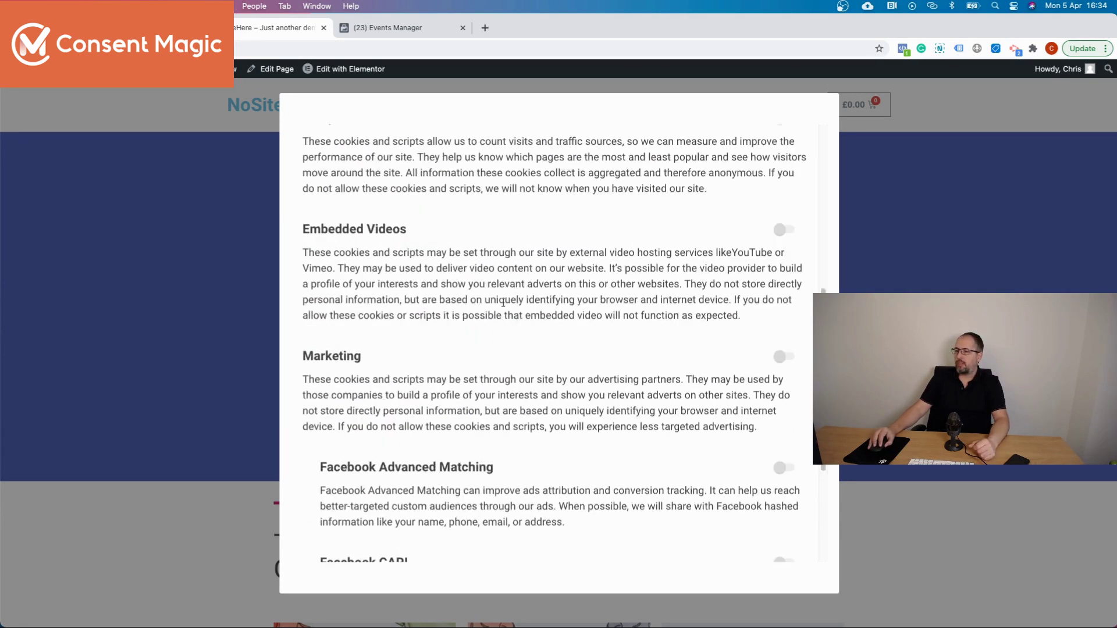
scroll(332, 356, "down", 2)
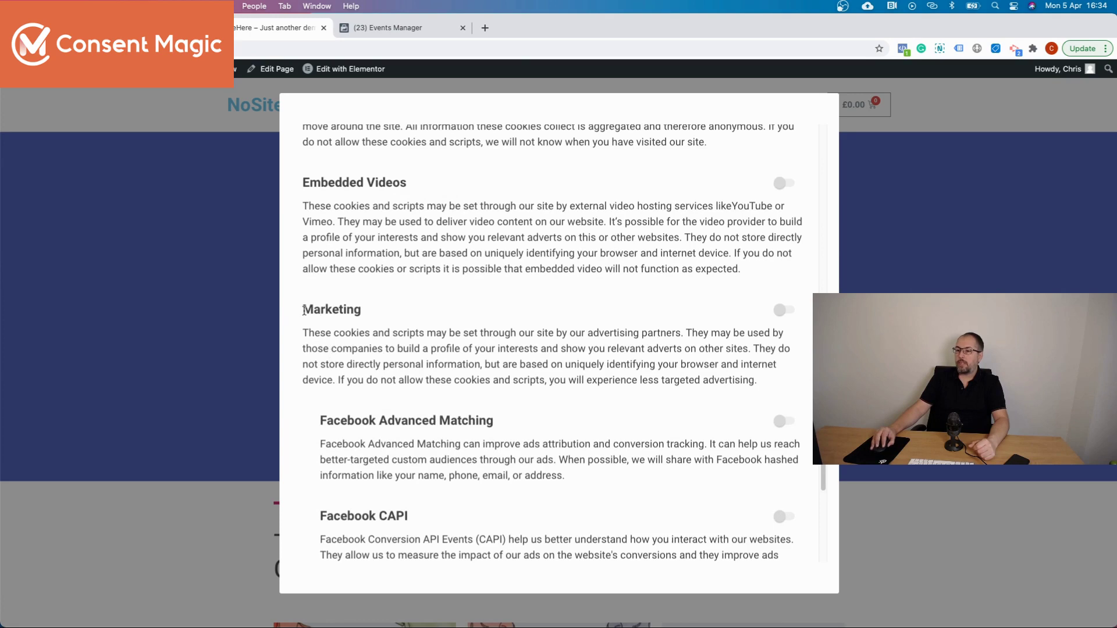
left_click(786, 309)
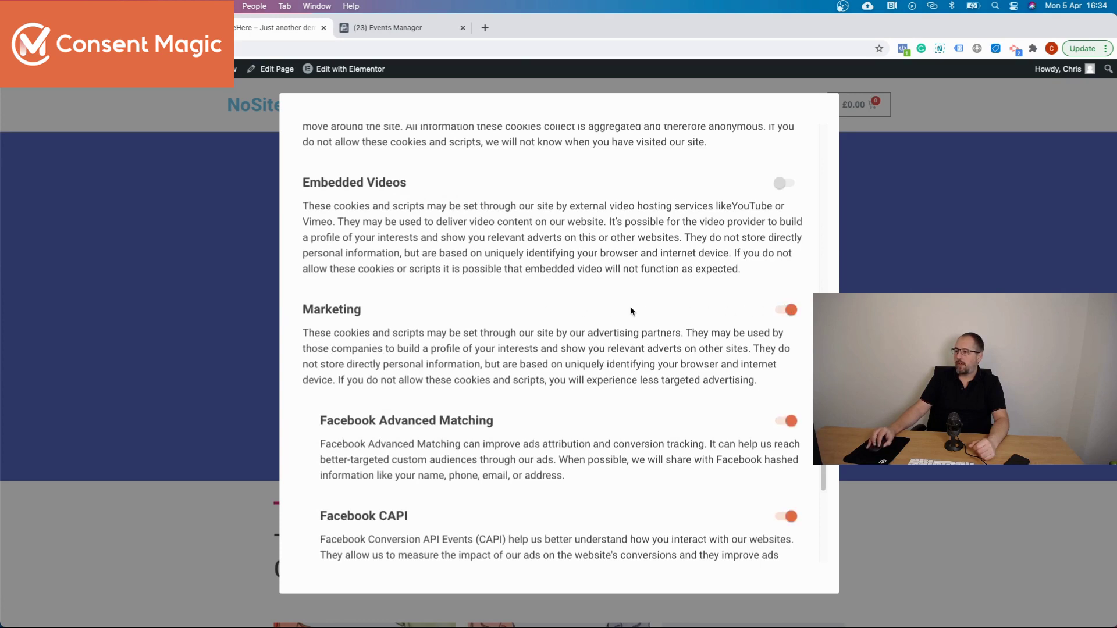
scroll(632, 311, "down", 3)
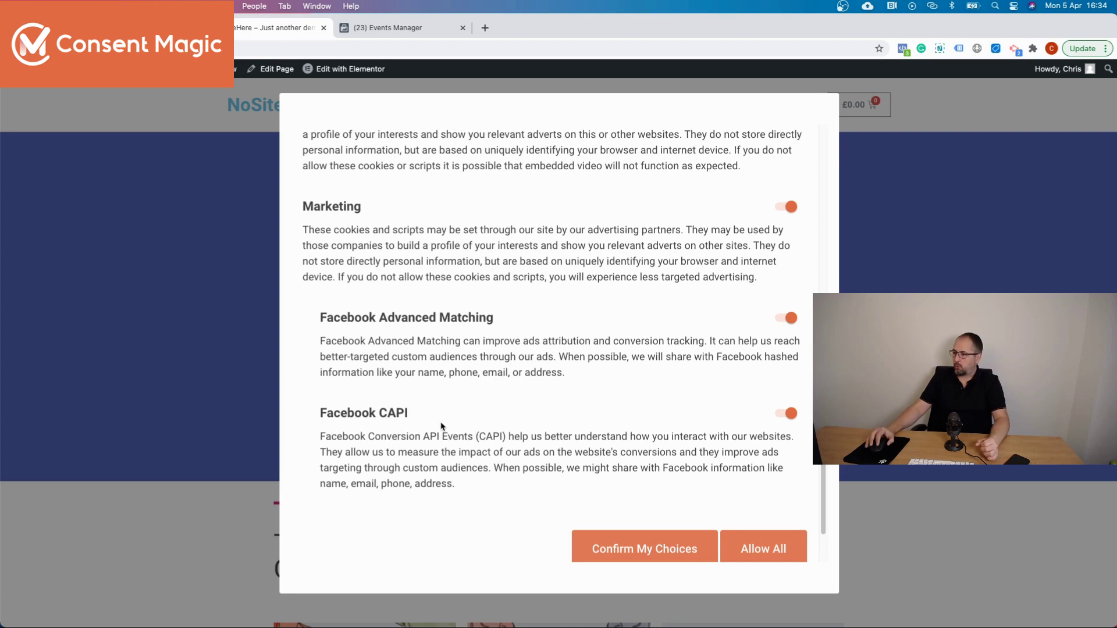
left_click(781, 413)
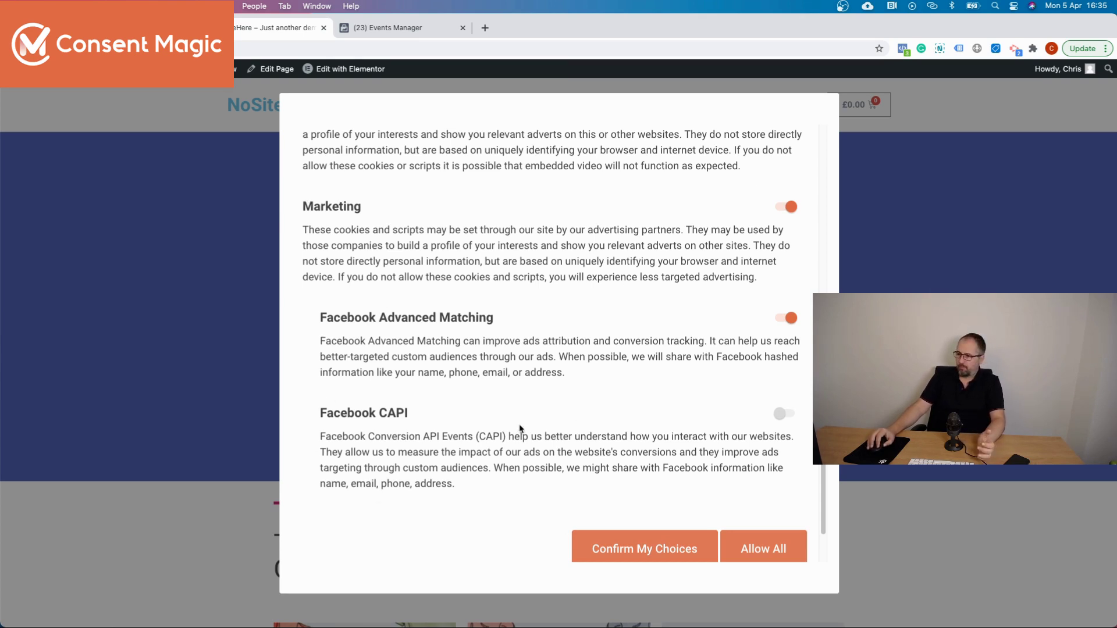
left_click(783, 319)
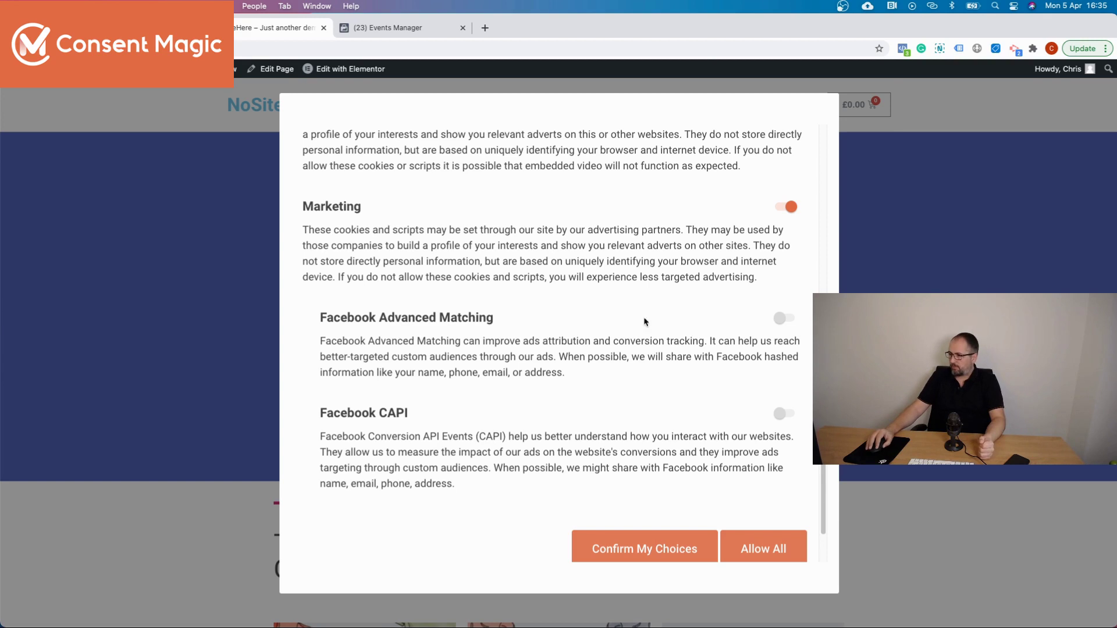
left_click(785, 319)
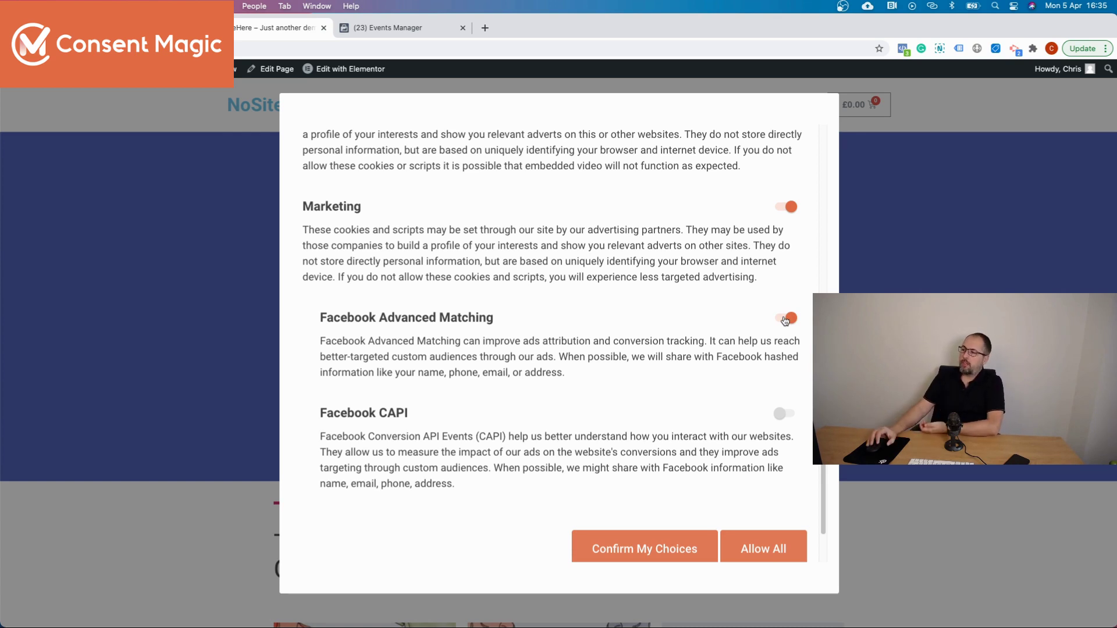
left_click(784, 414)
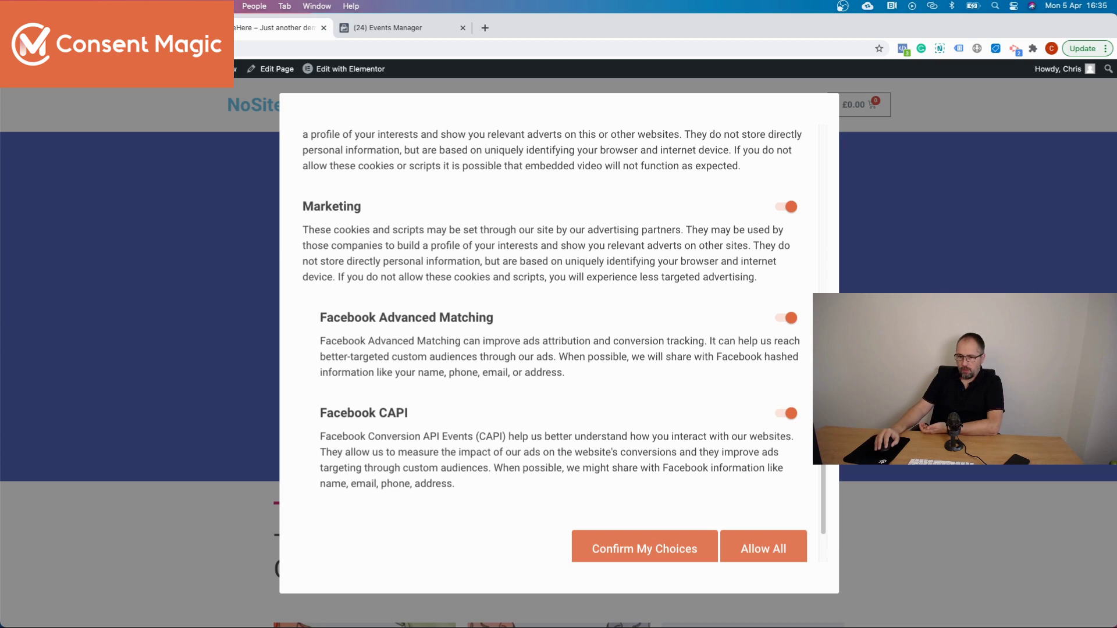
left_click(751, 546)
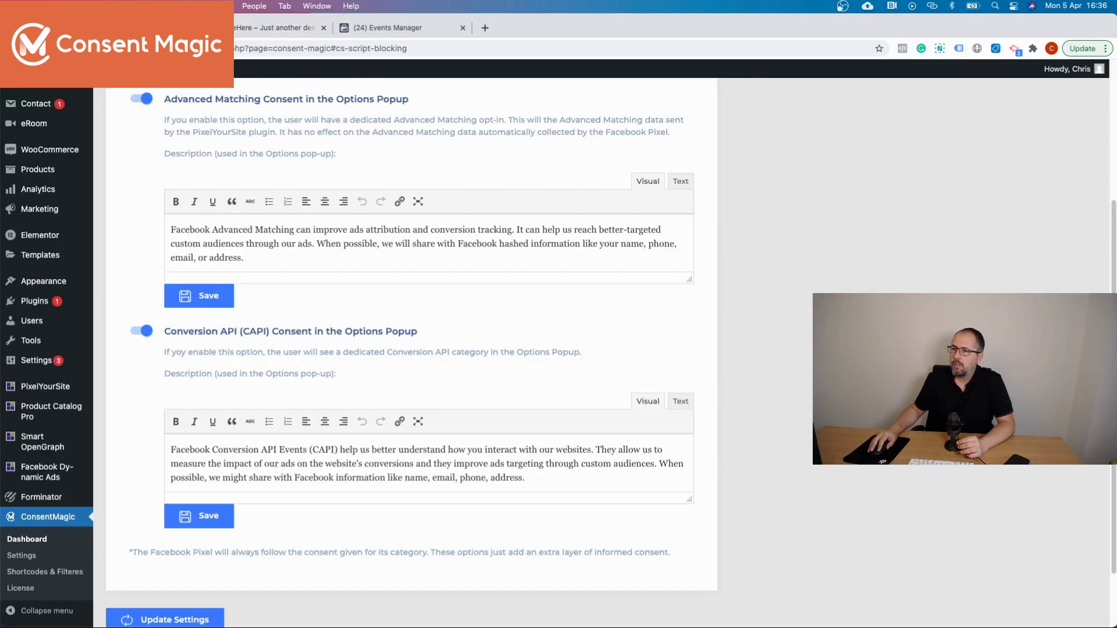
- Turn off Advanced Matching Consent and Conversion API (CAPI) Consent, then save with Update Settings
left_click(137, 100)
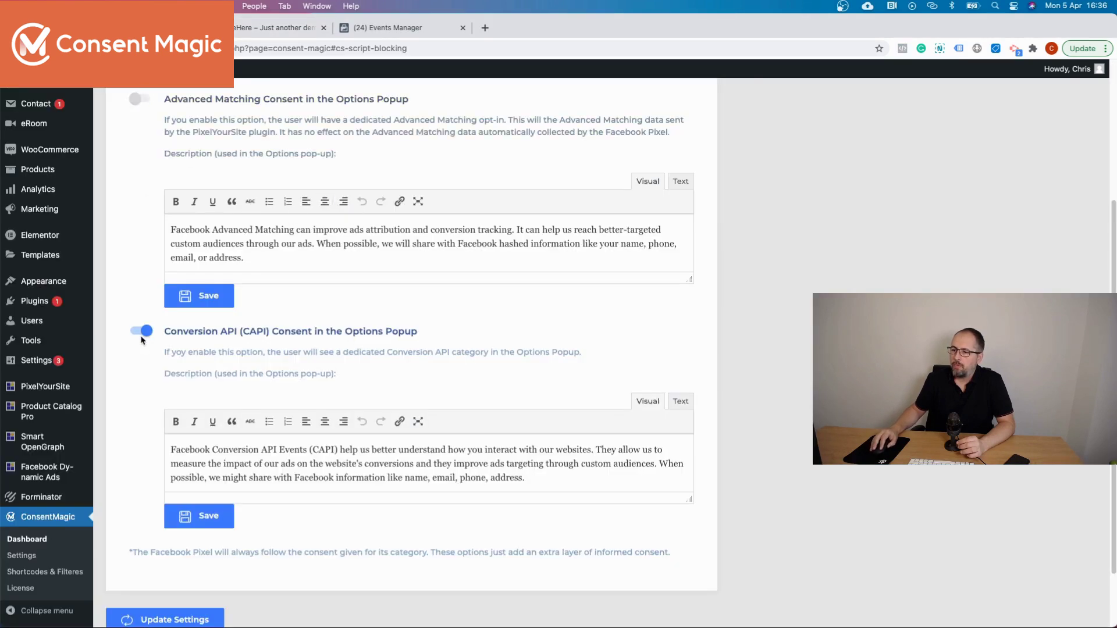
left_click(142, 335)
scroll(320, 402, "down", 2)
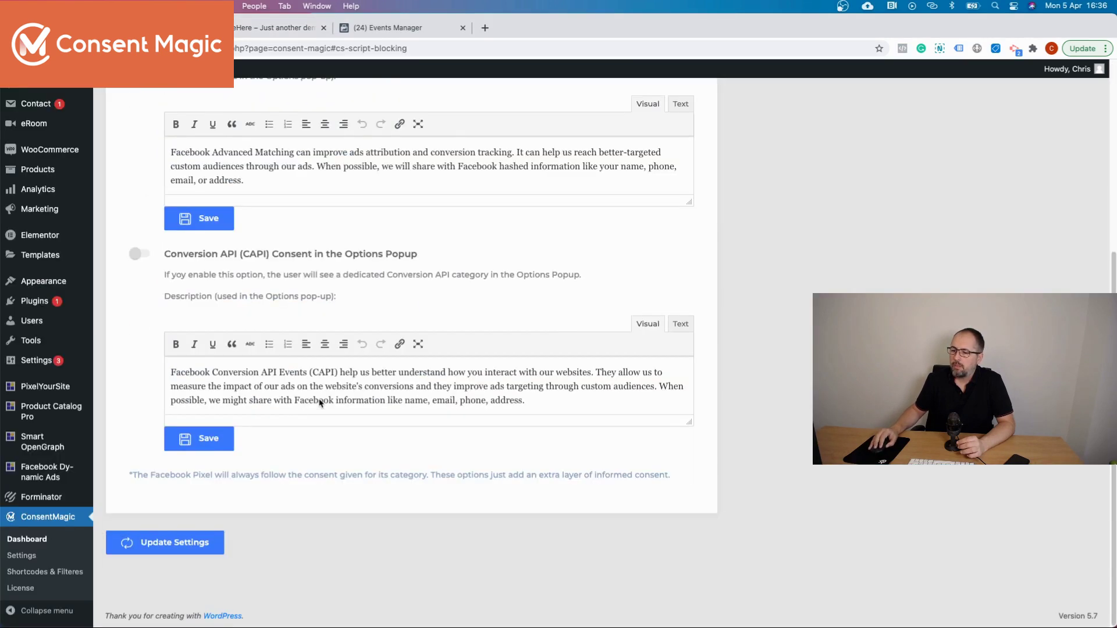
left_click(148, 549)
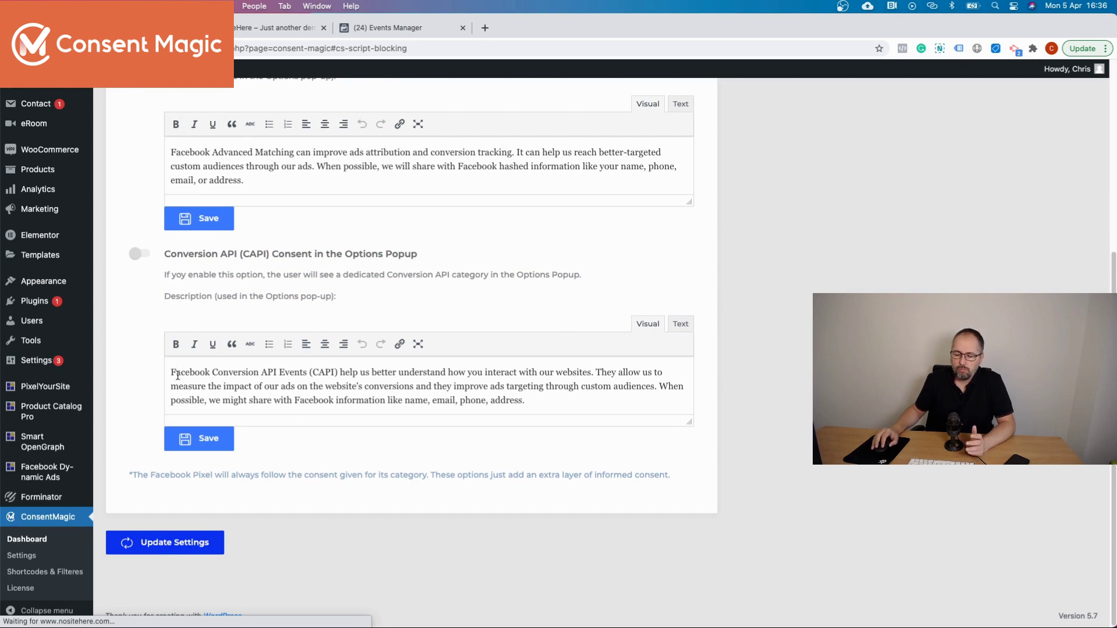
- Reload the site and reopen My Consent Preferences to confirm Marketing has no Facebook entries
left_click(264, 29)
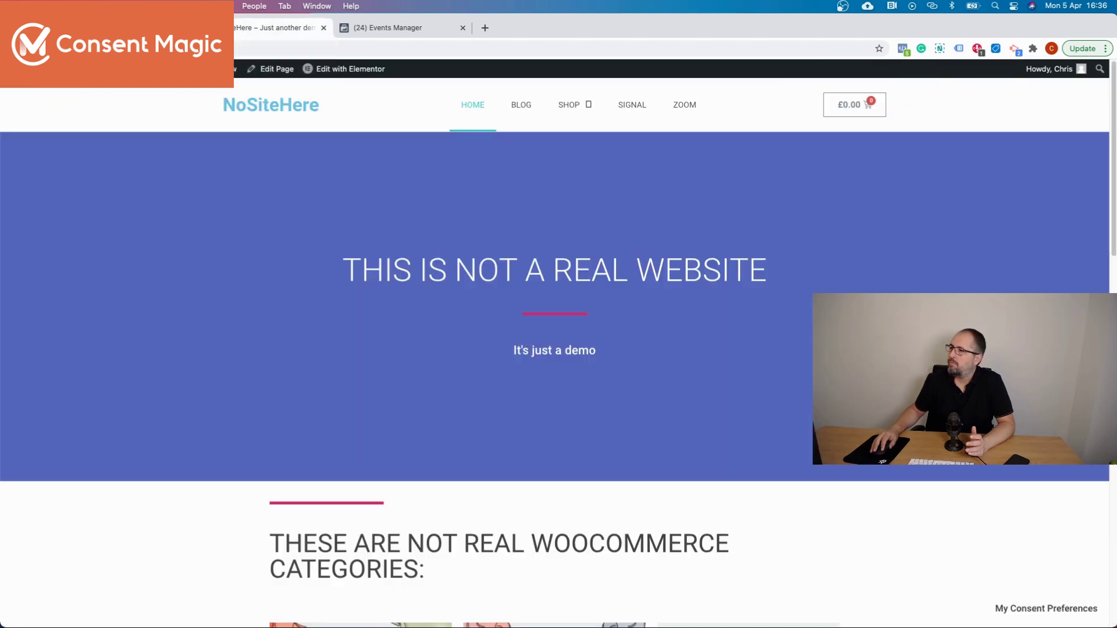
key("super+r")
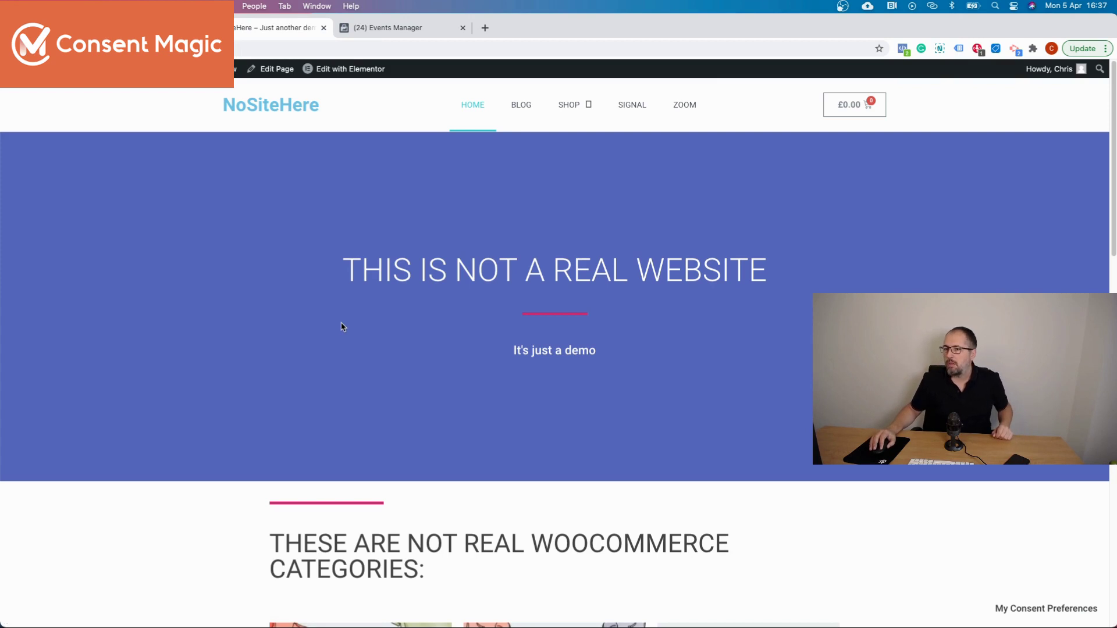
left_click(1045, 610)
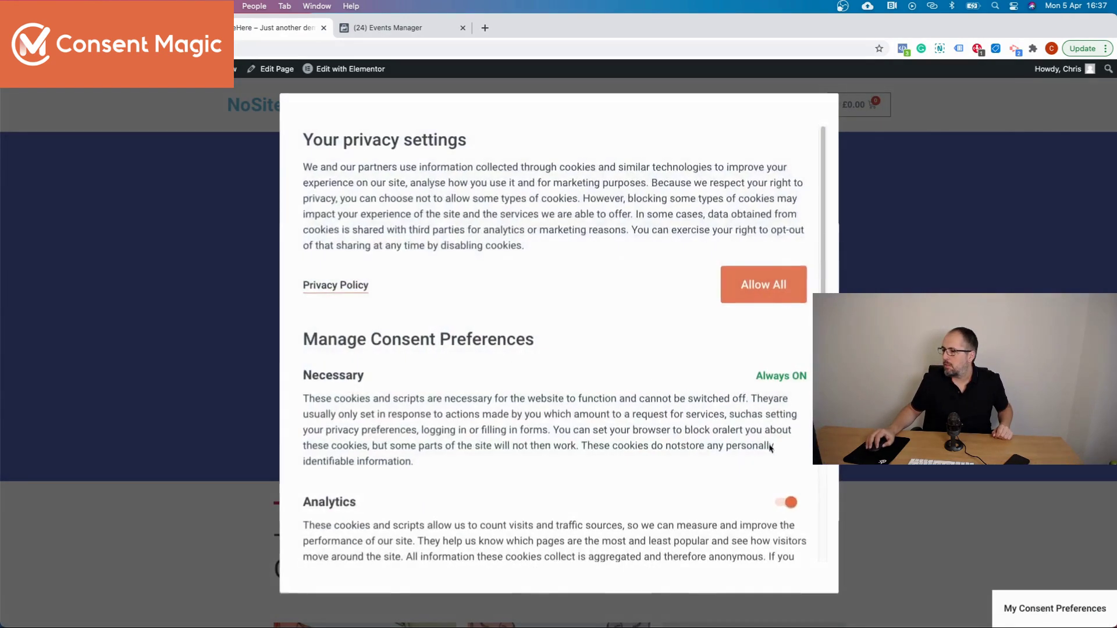
scroll(770, 447, "down", 10)
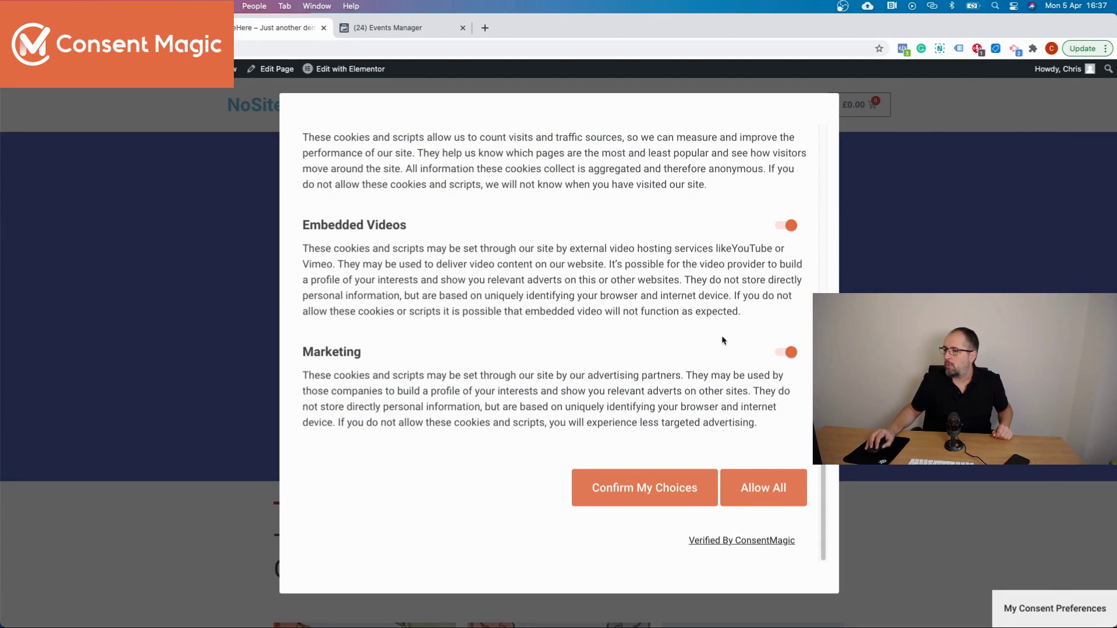